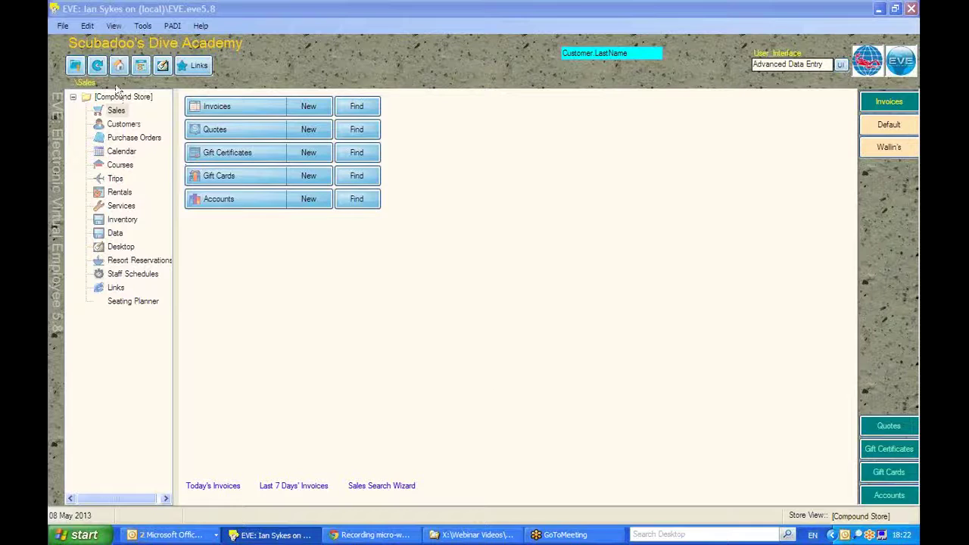
- Open the Excel data import and show the template for the Rental Equipment data type
{"action": "left_click", "coordinate": [64, 29]}
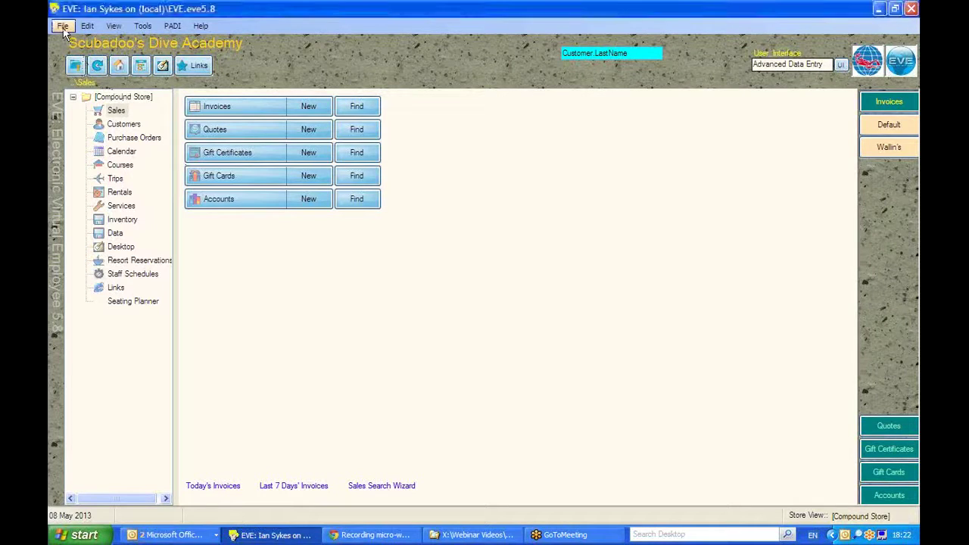
{"action": "left_click", "coordinate": [64, 28]}
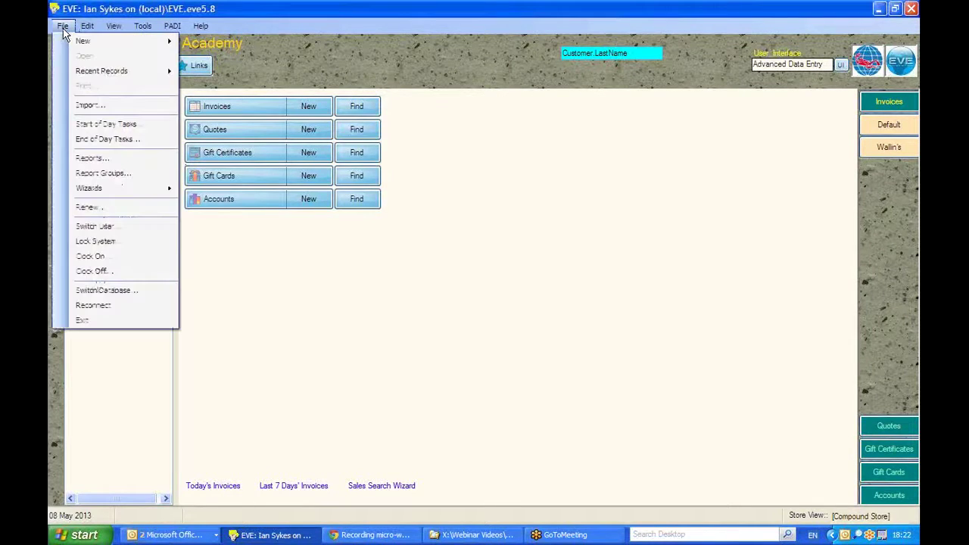
{"action": "left_click", "coordinate": [91, 112]}
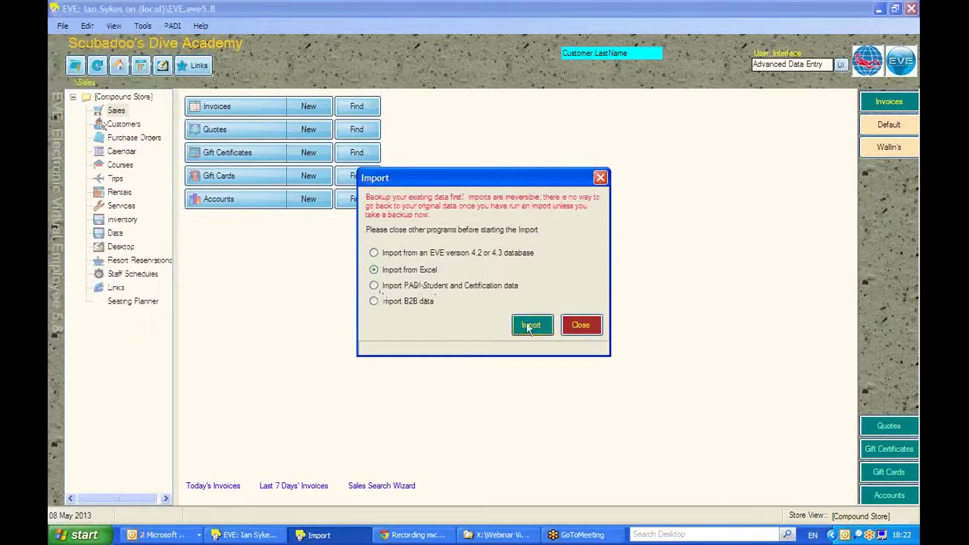
{"action": "left_click", "coordinate": [529, 328]}
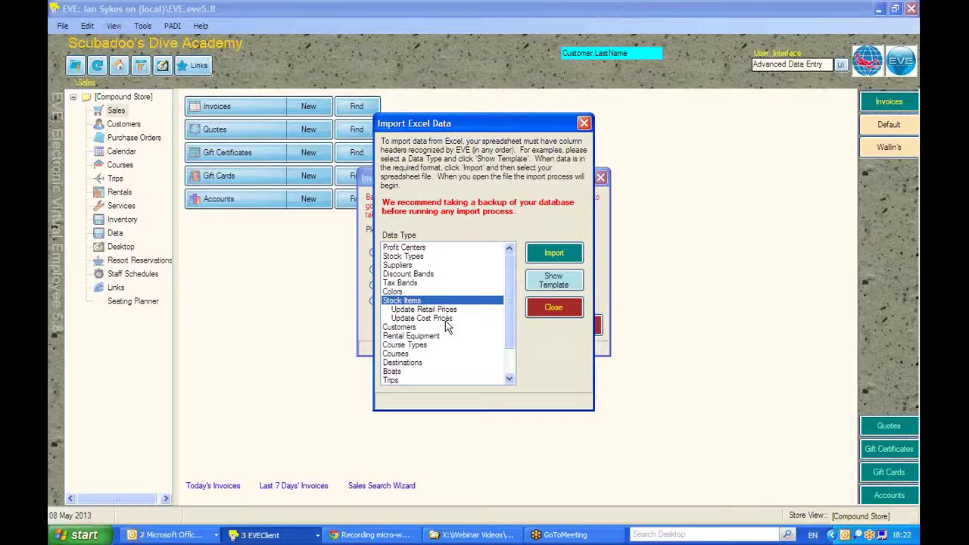
{"action": "left_click", "coordinate": [402, 337]}
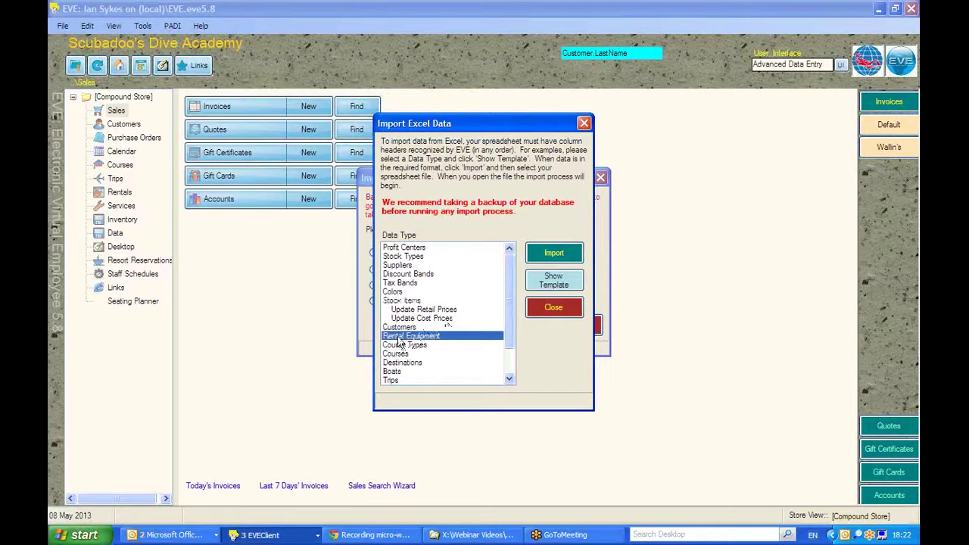
{"action": "left_click", "coordinate": [536, 290]}
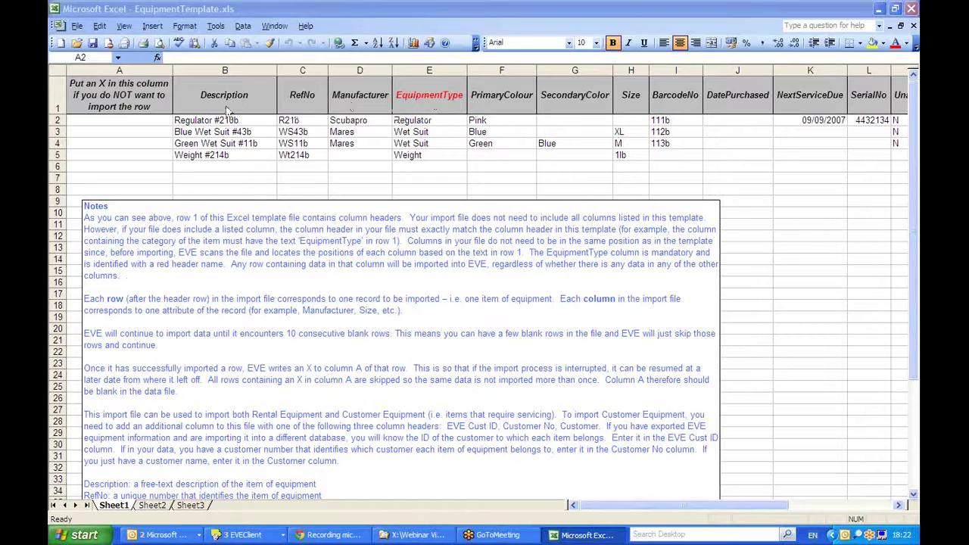
- Examine the template's column for excluding rows from the import and the EquipmentType column with its sample entries
{"action": "left_click", "coordinate": [119, 69]}
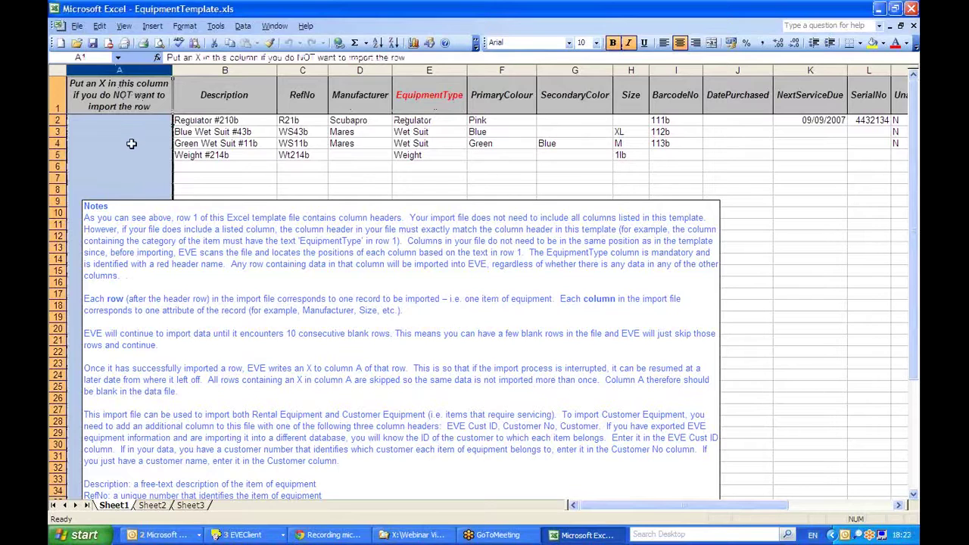
{"action": "left_click", "coordinate": [99, 123]}
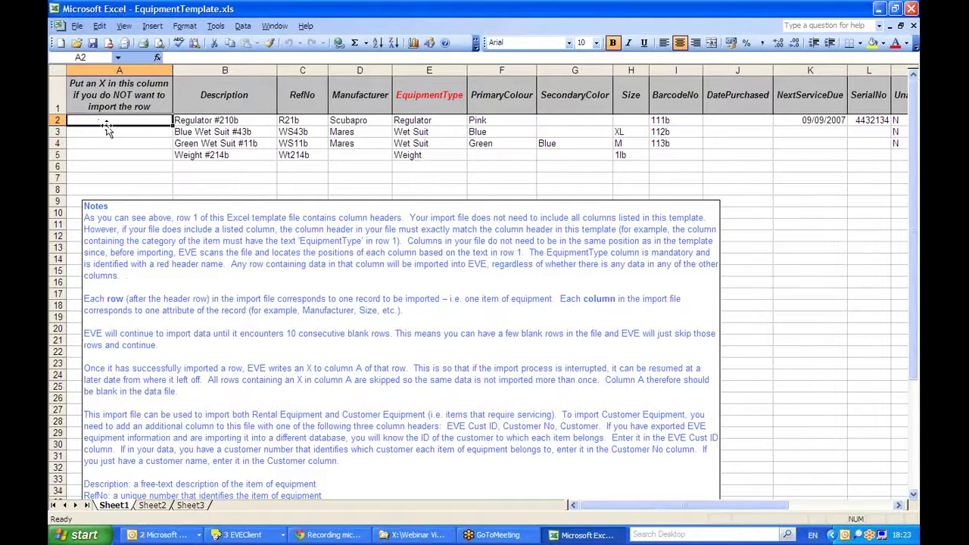
{"action": "left_click", "coordinate": [431, 101]}
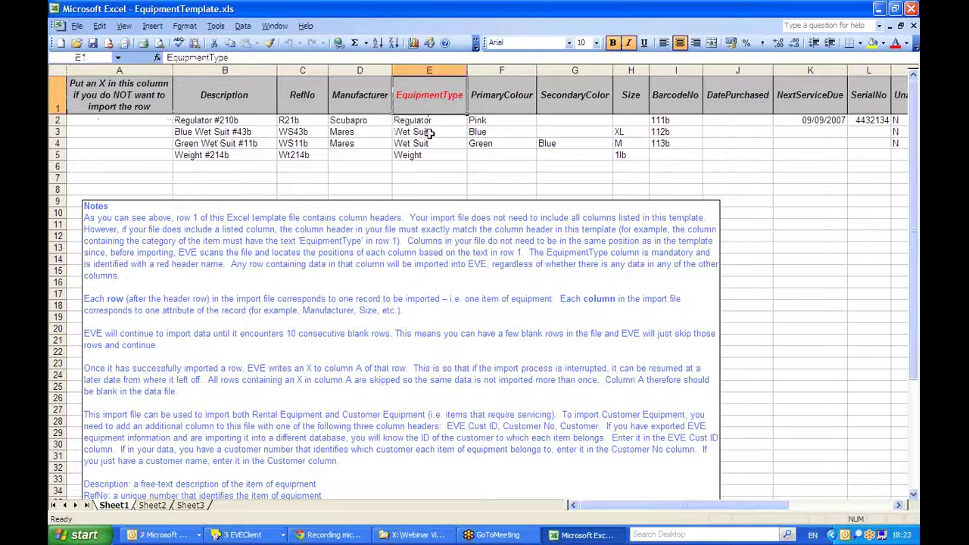
{"action": "left_click_drag", "start_coordinate": [422, 121], "coordinate": [424, 157]}
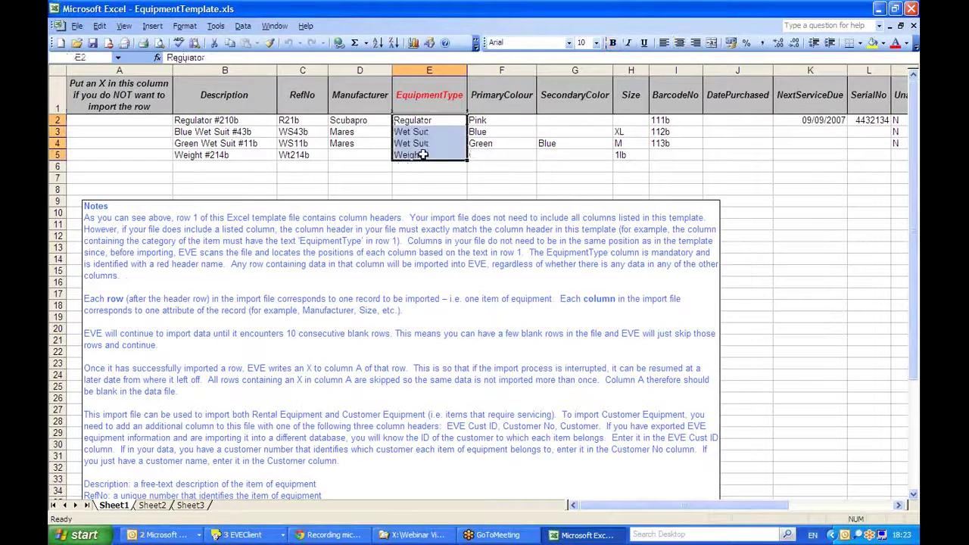
{"action": "left_click", "coordinate": [430, 120]}
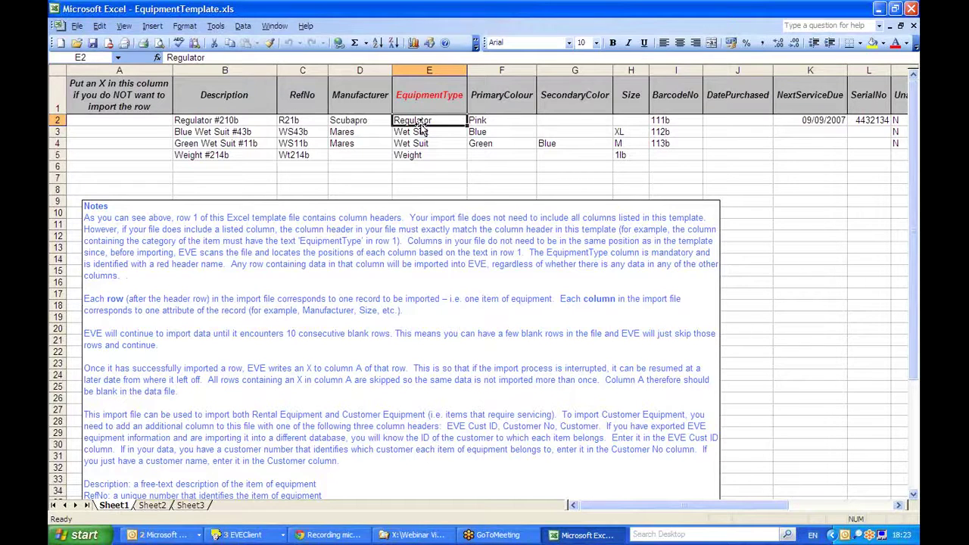
- Examine the sample entries in the Description column, from the regulator down to the weight
{"action": "left_click", "coordinate": [218, 121]}
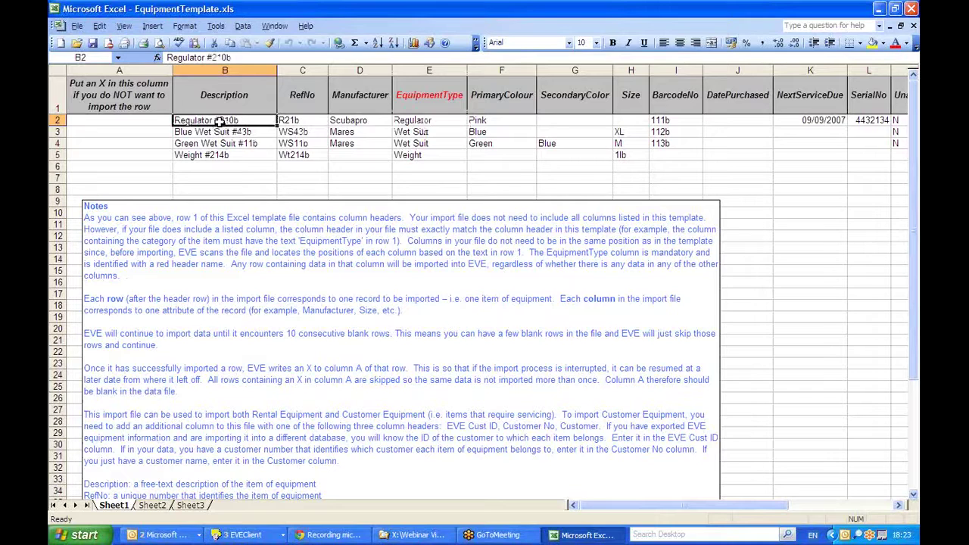
{"action": "key", "text": "Down"}
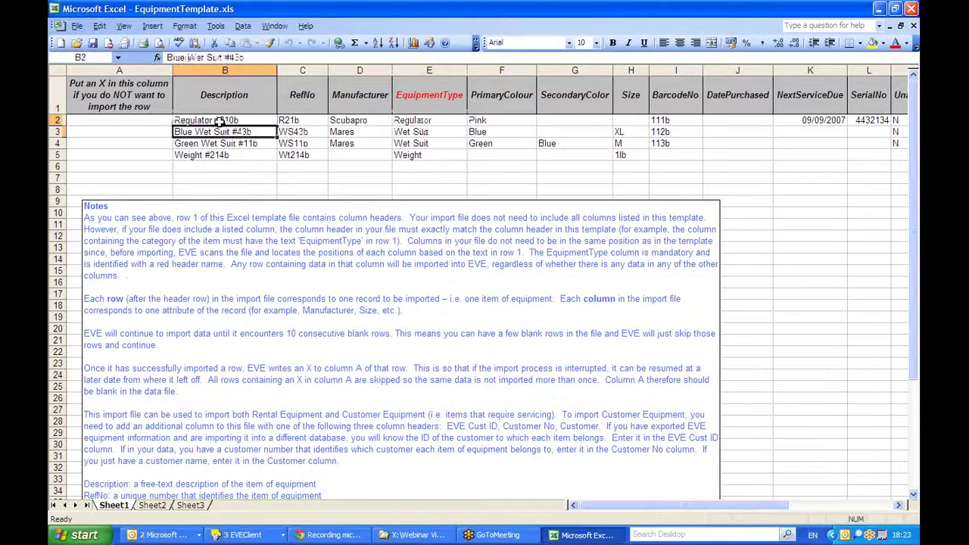
{"action": "key", "text": "Down"}
{"action": "key", "text": "Up"}
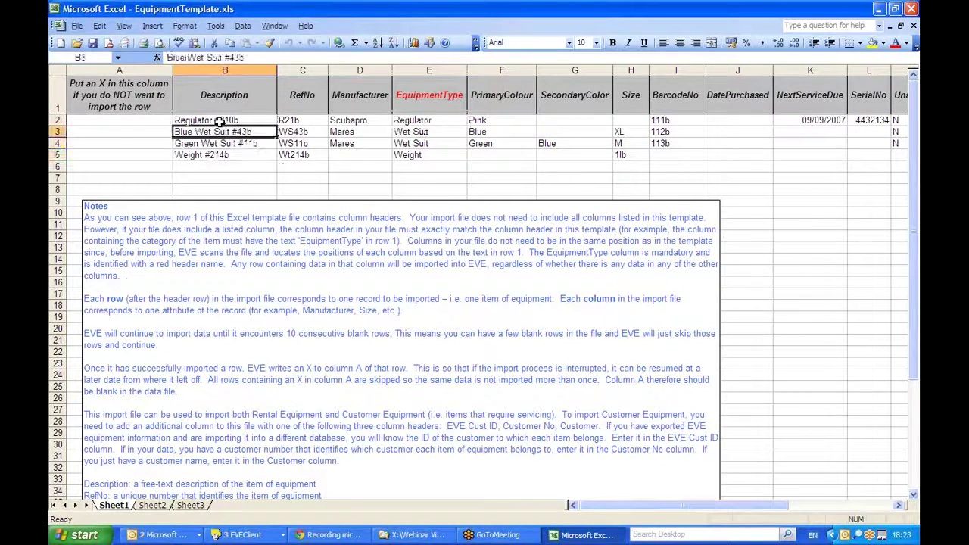
{"action": "key", "text": "Down"}
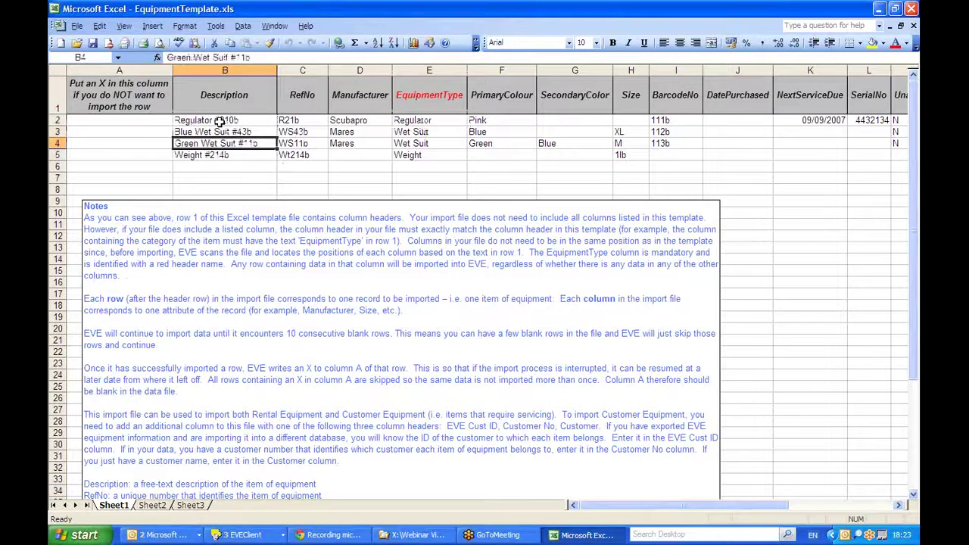
{"action": "key", "text": "Down"}
{"action": "key", "text": "Up"}
{"action": "key", "text": "Up"}
{"action": "key", "text": "Up"}
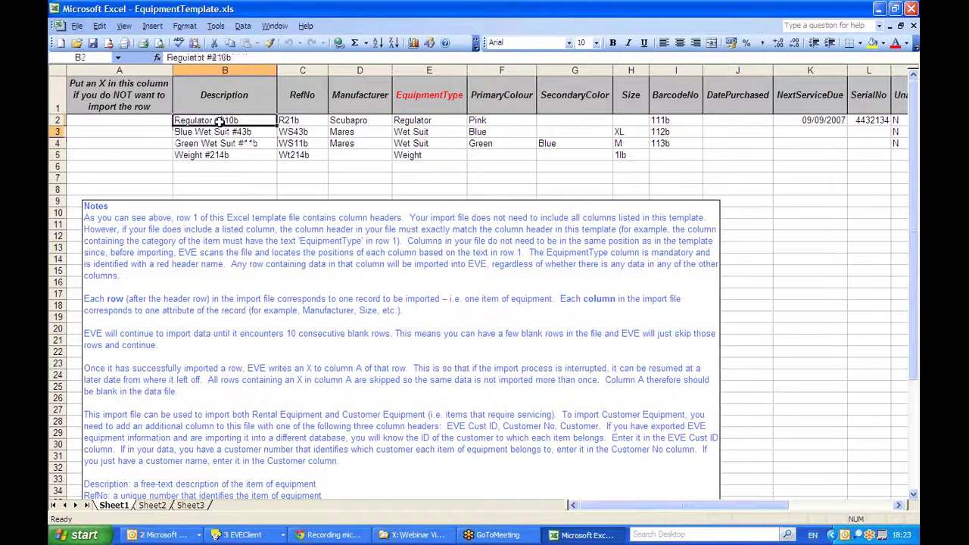
- Go through the regulator row's fields from RefNo to SerialNo, including manufacturer, colours, size, barcode and service date
{"action": "key", "text": "Right"}
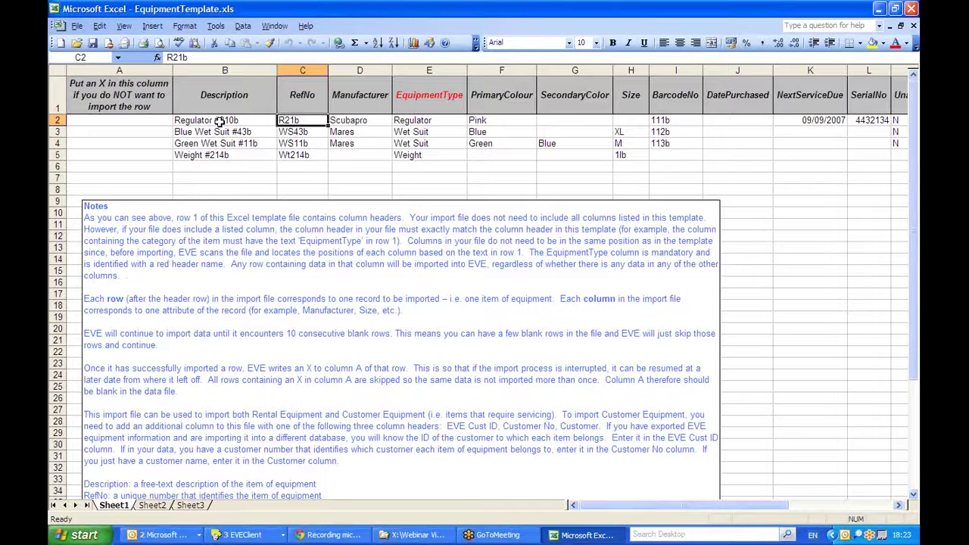
{"action": "key", "text": "Right"}
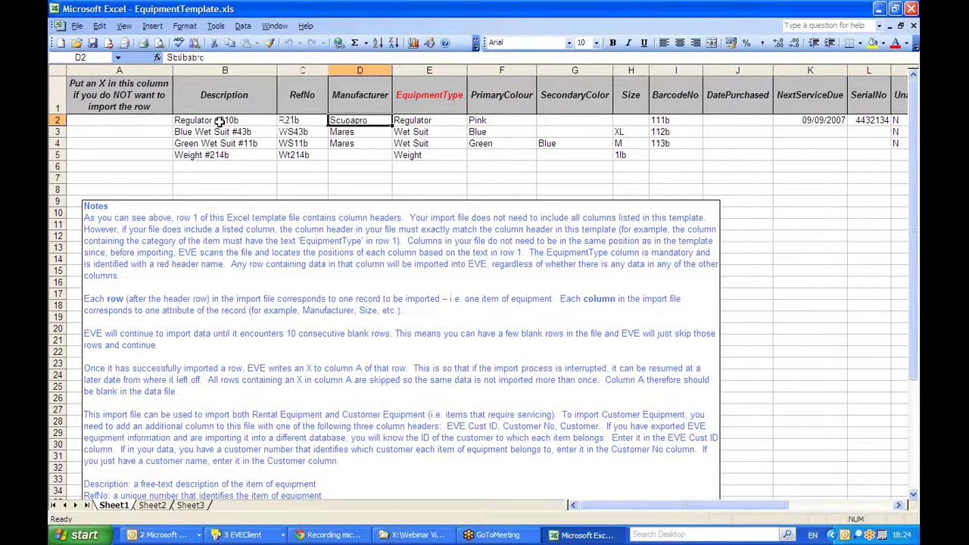
{"action": "key", "text": "Right"}
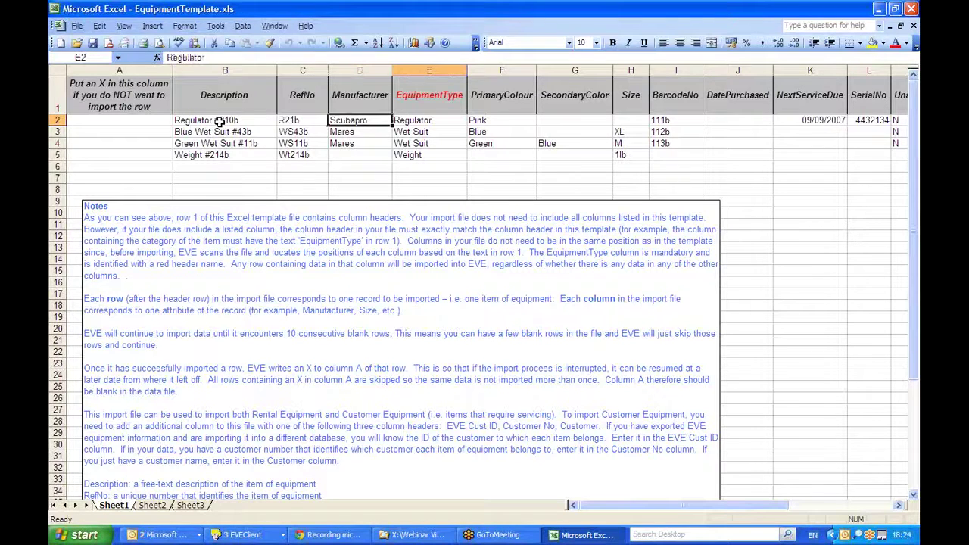
{"action": "key", "text": "Left"}
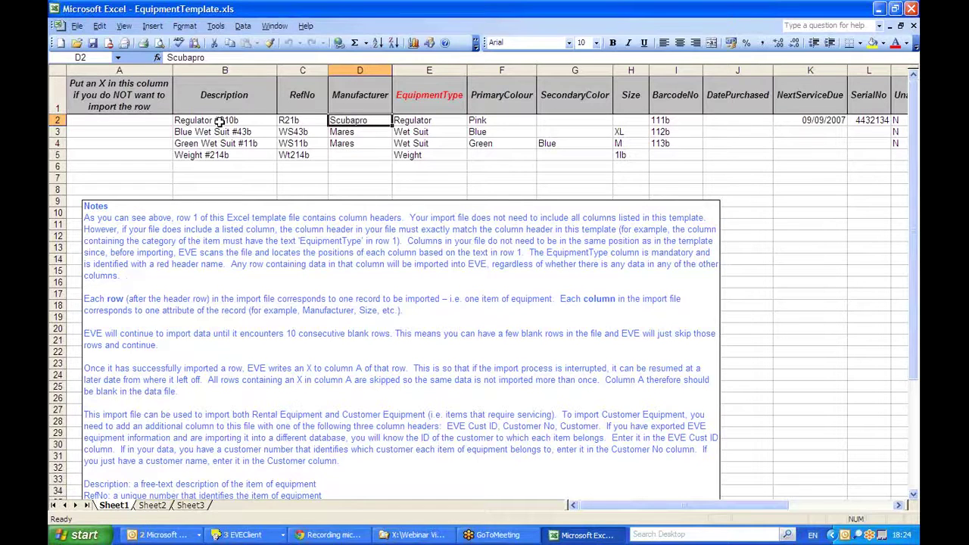
{"action": "key", "text": "Right"}
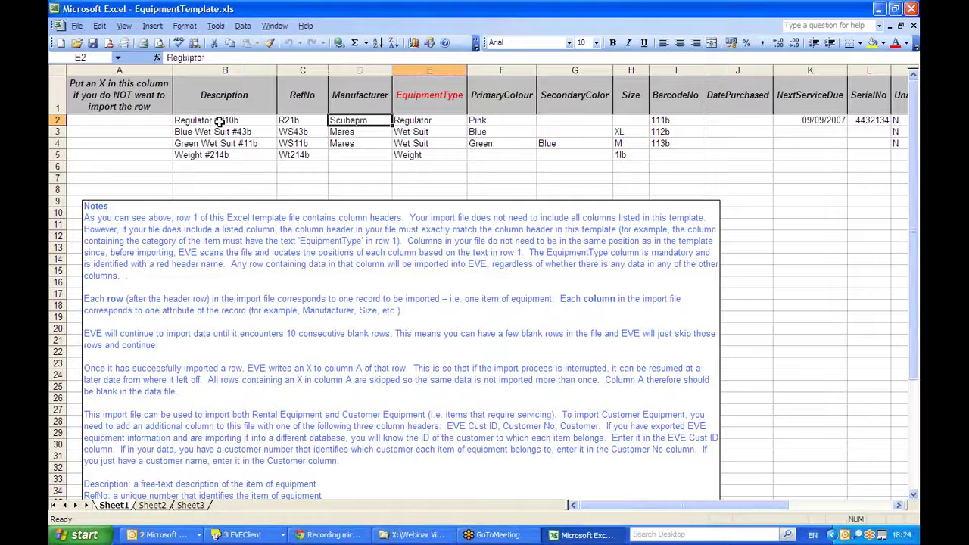
{"action": "key", "text": "Right"}
{"action": "key", "text": "Right"}
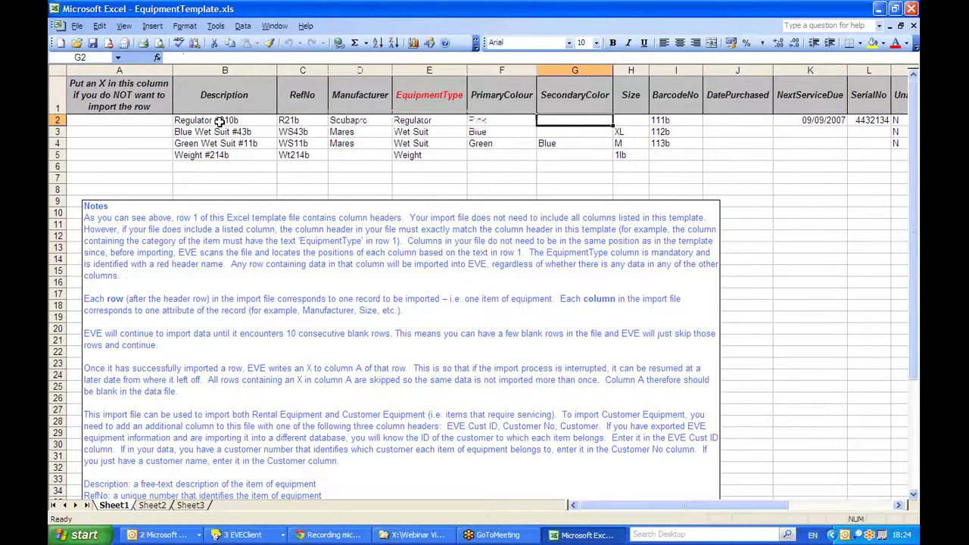
{"action": "key", "text": "Right"}
{"action": "key", "text": "Right"}
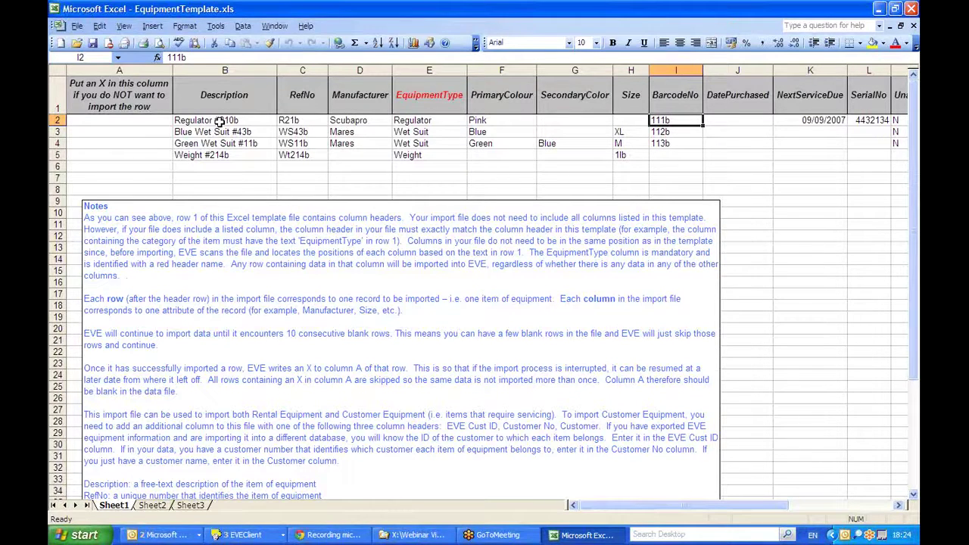
{"action": "key", "text": "Right"}
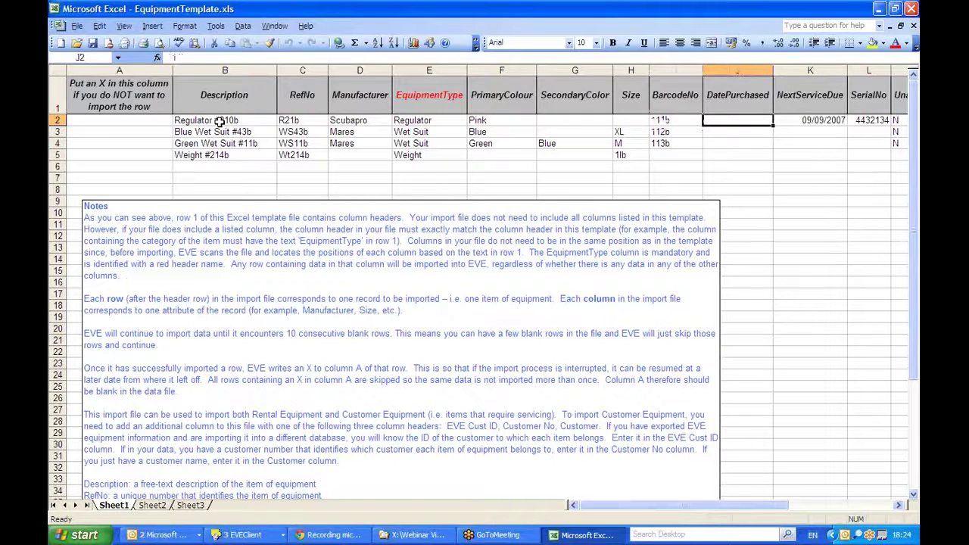
{"action": "key", "text": "Right"}
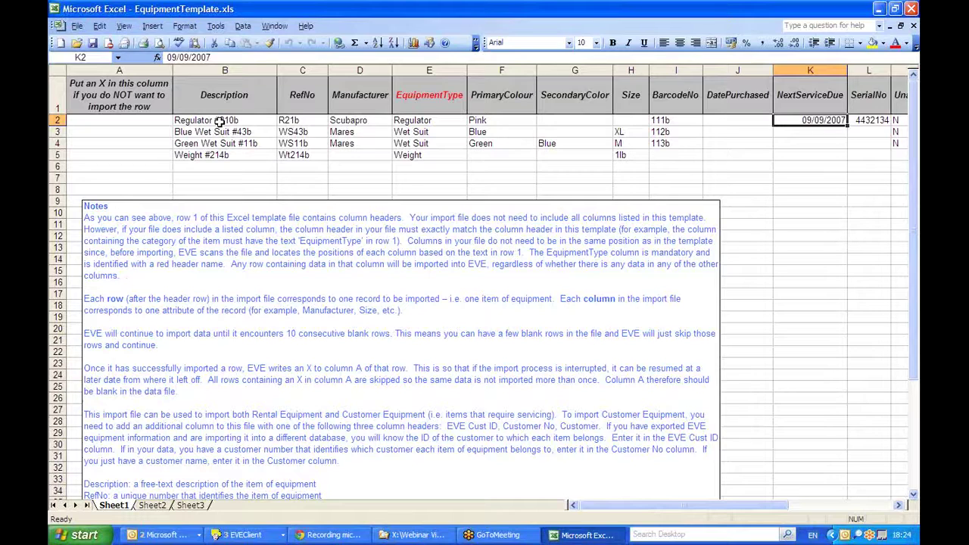
{"action": "key", "text": "Right"}
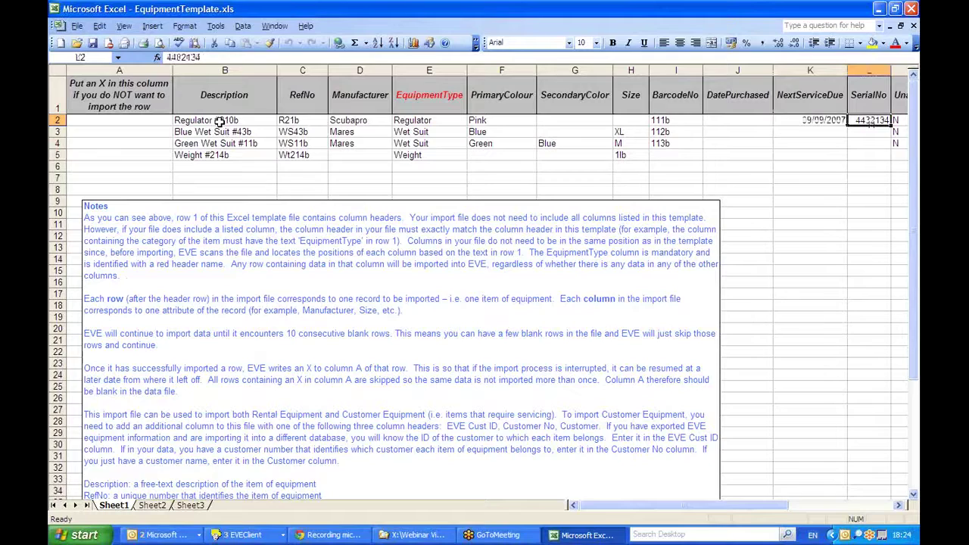
- Examine the remaining template columns from Unavailable to Customer, and return to the sample rows in the first column
{"action": "key", "text": "Right"}
{"action": "key", "text": "Right"}
{"action": "key", "text": "Right"}
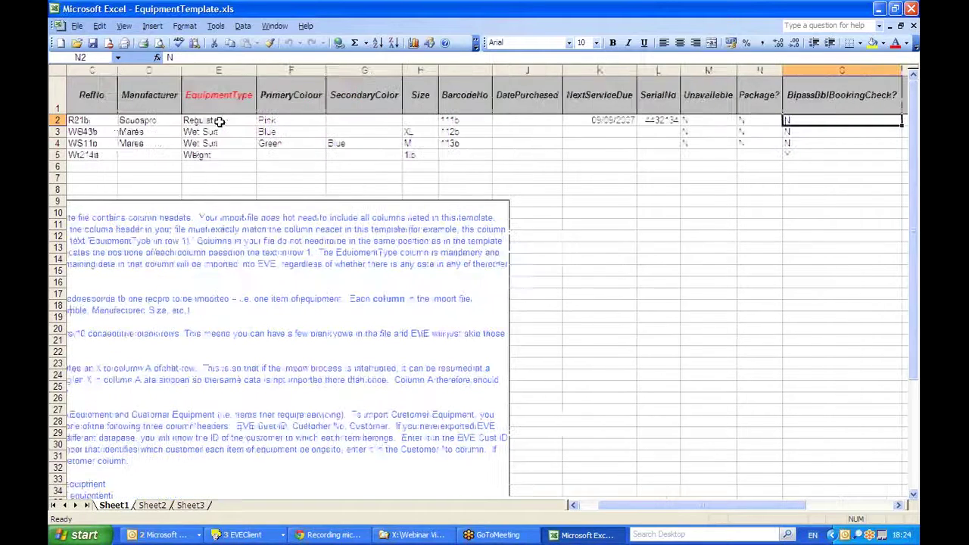
{"action": "key", "text": "Right"}
{"action": "key", "text": "Right"}
{"action": "key", "text": "Right"}
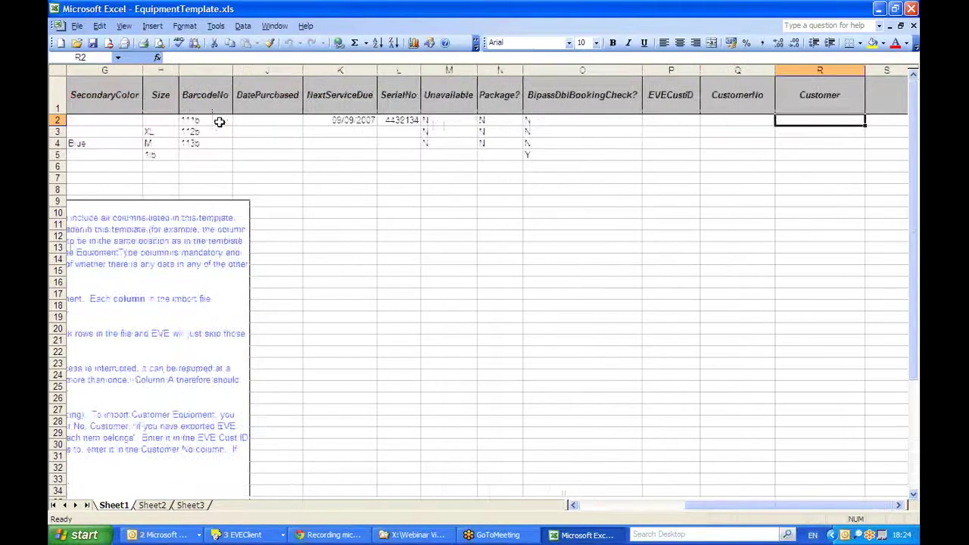
{"action": "key", "text": "Left"}
{"action": "key", "text": "Home"}
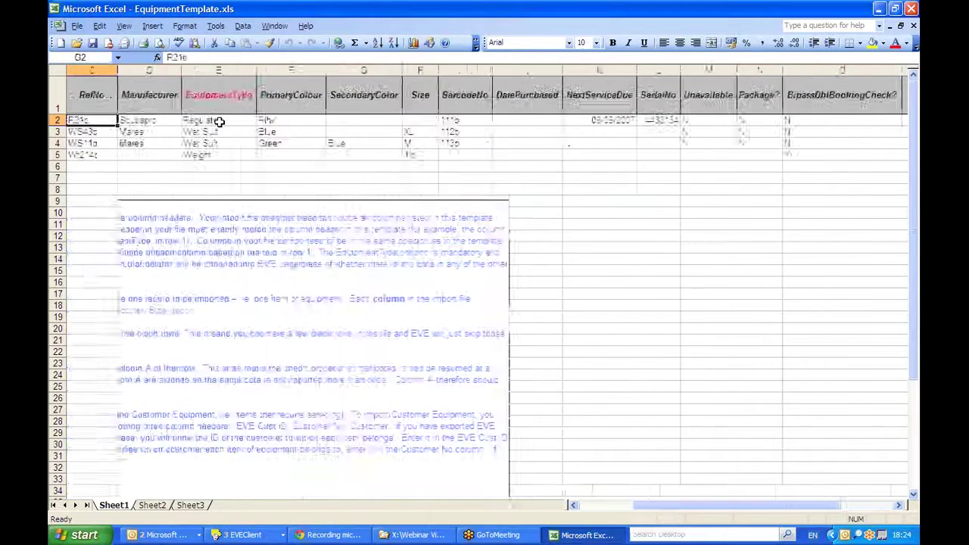
{"action": "key", "text": "Down"}
{"action": "key", "text": "Down"}
{"action": "key", "text": "Down"}
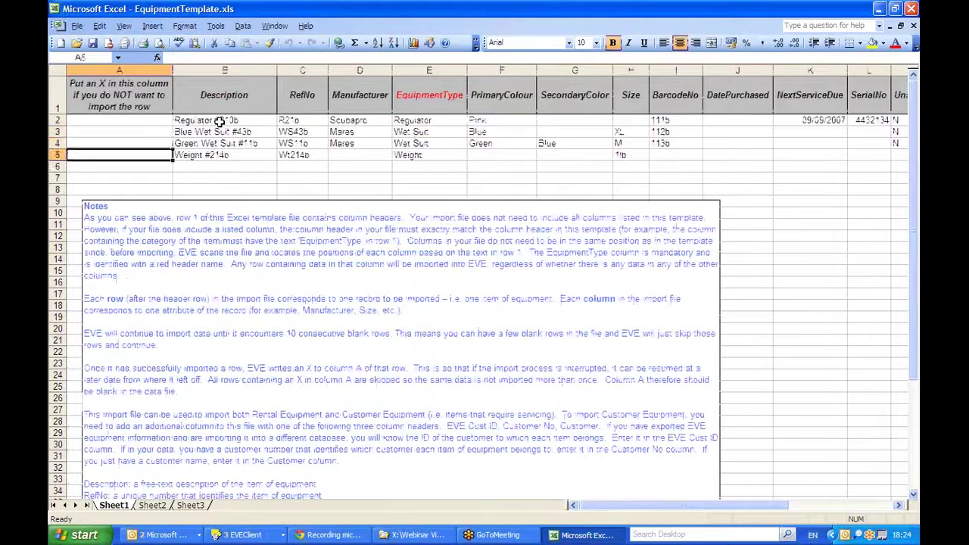
{"action": "key", "text": "Up"}
{"action": "key", "text": "Down"}
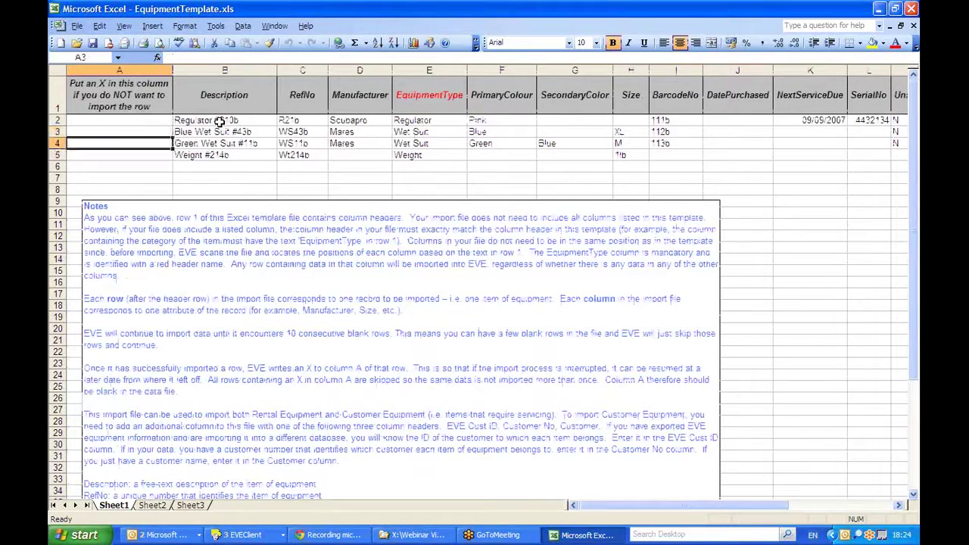
- Review the regulator row from Description across to SecondaryColor, ending on the blue wet suit's secondary colour cell
{"action": "left_click", "coordinate": [219, 121]}
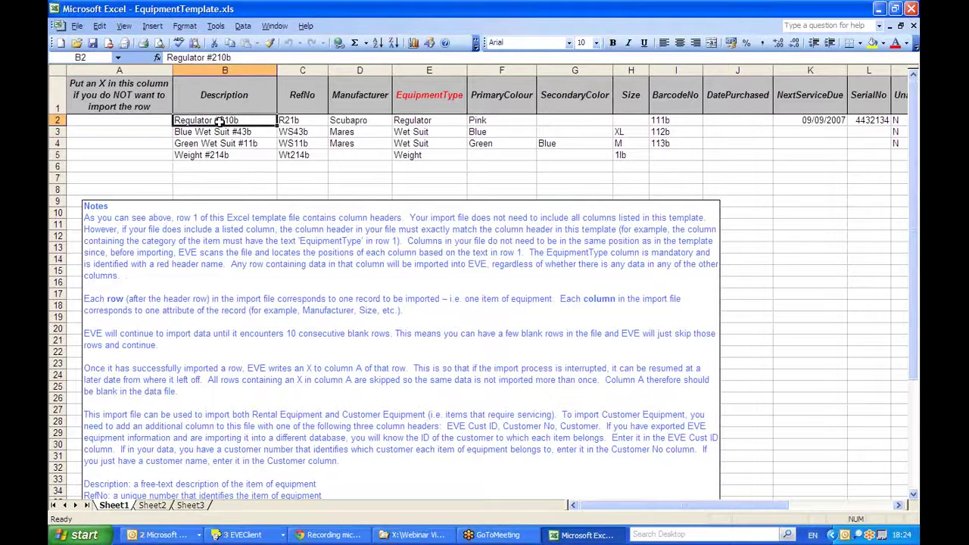
{"action": "key", "text": "Right"}
{"action": "key", "text": "Right"}
{"action": "key", "text": "Right"}
{"action": "key", "text": "Right"}
{"action": "key", "text": "Right"}
{"action": "key", "text": "Down"}
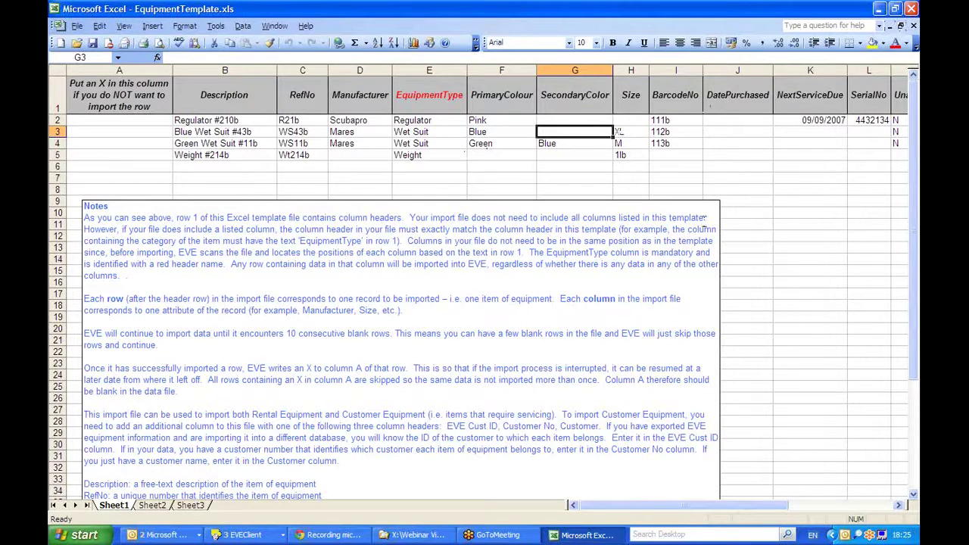
- Switch back to EVE's Import Excel Data dialog
{"action": "left_click", "coordinate": [239, 536]}
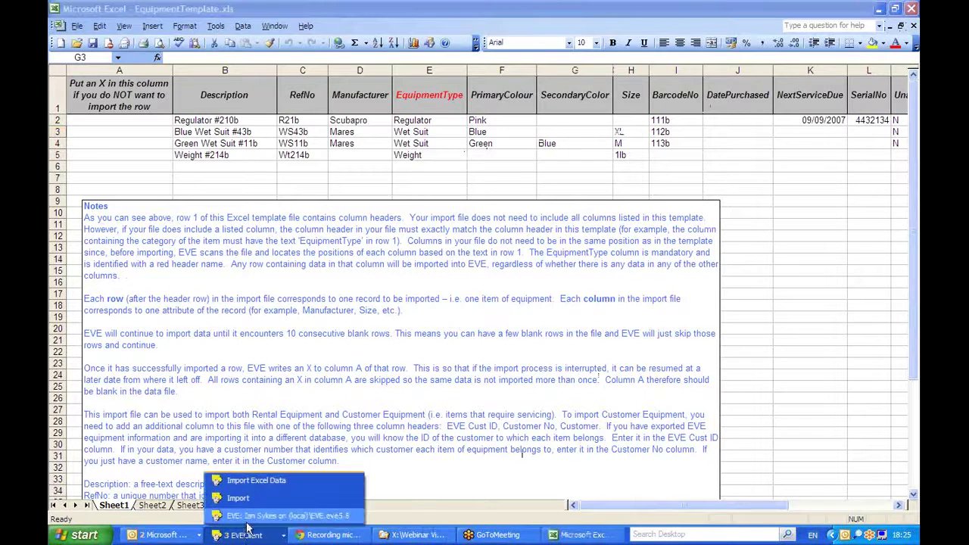
{"action": "left_click", "coordinate": [294, 473]}
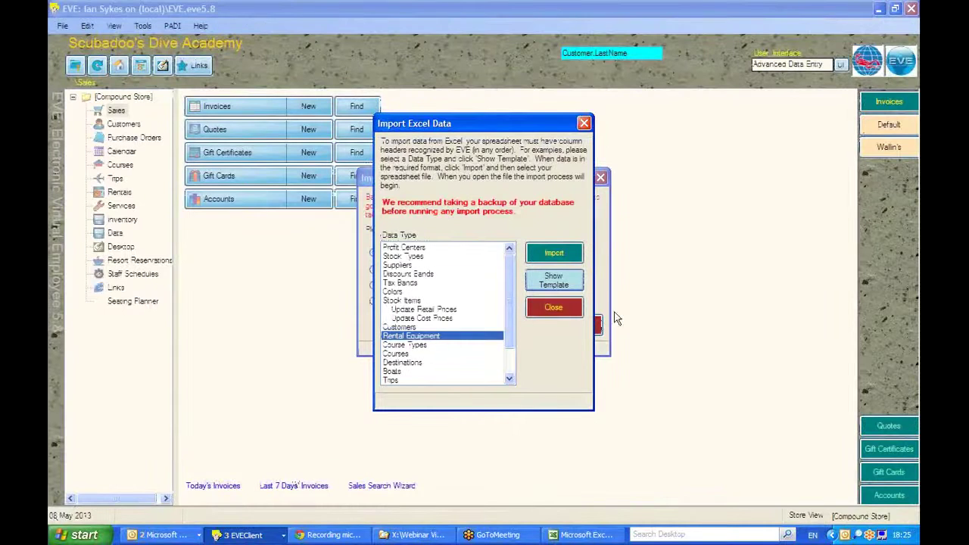
- Close both import dialogs and bring up the Backup Now prompt, dismissing it without running the backup
{"action": "left_click", "coordinate": [553, 307]}
{"action": "left_click", "coordinate": [585, 326]}
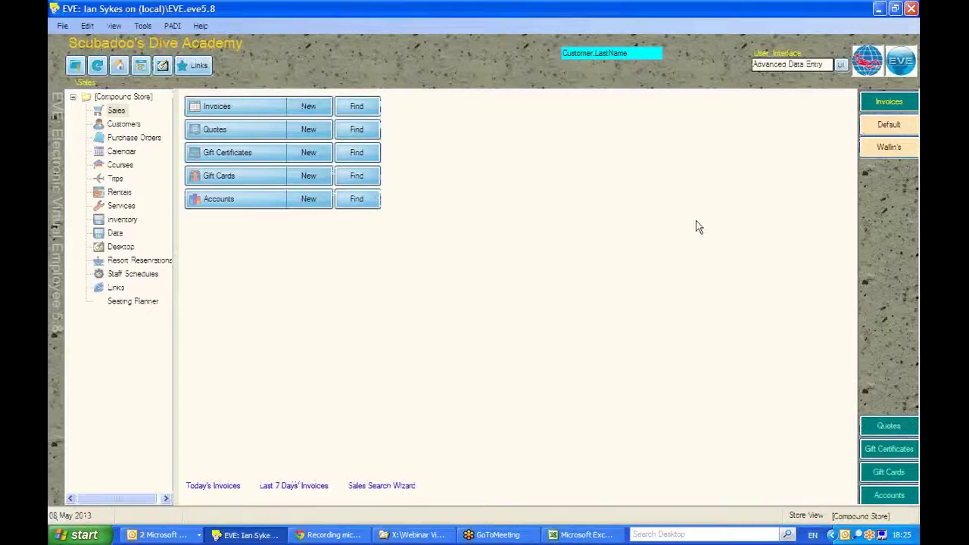
{"action": "left_click", "coordinate": [894, 70]}
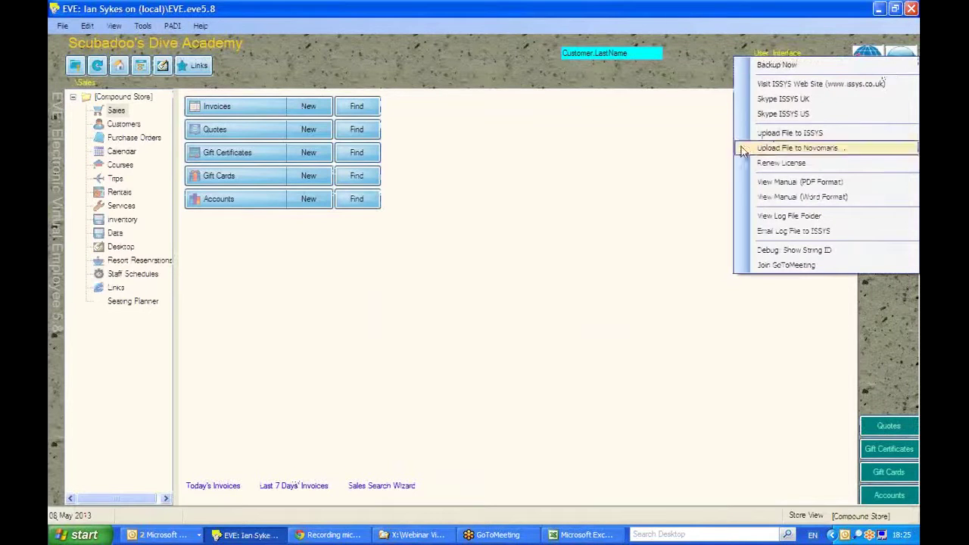
{"action": "left_click", "coordinate": [772, 65]}
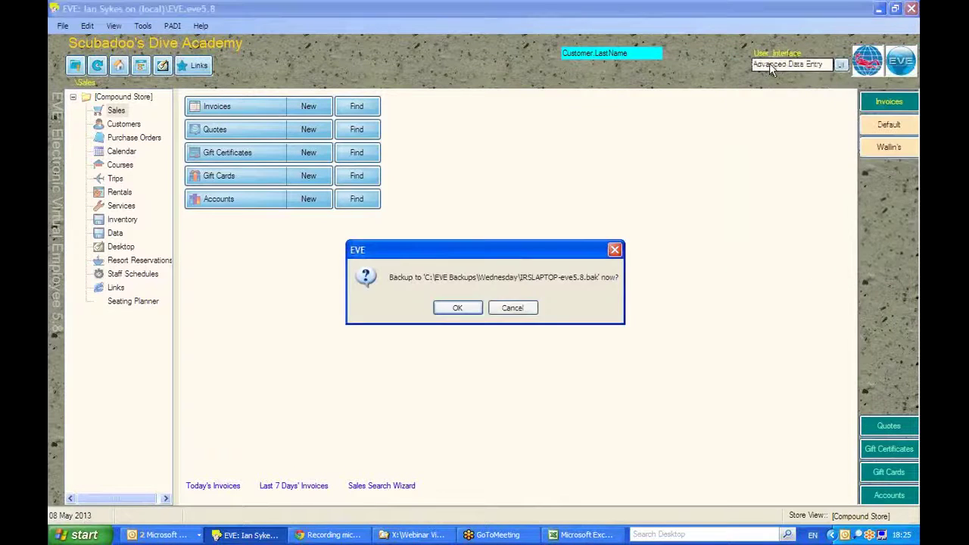
{"action": "left_click", "coordinate": [616, 250]}
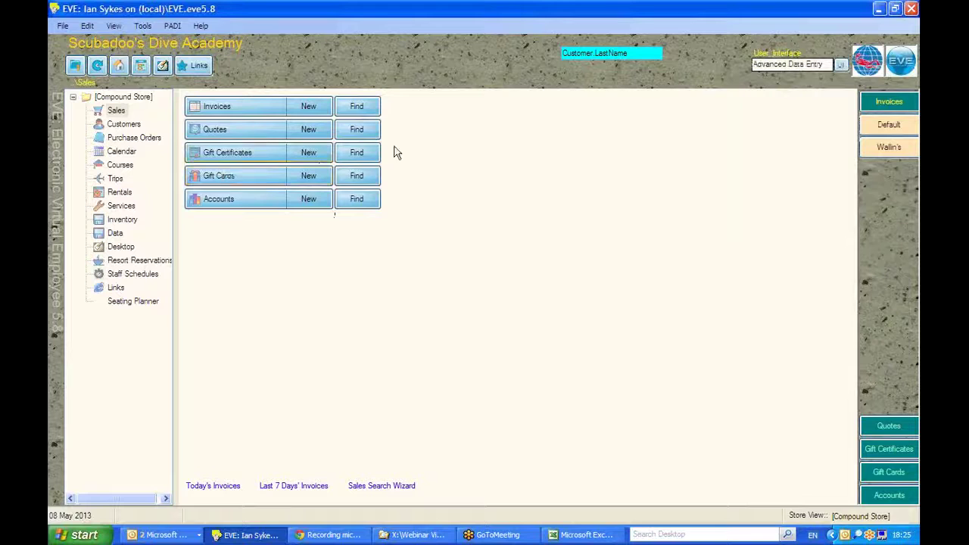
- Start an import from Excel for the Rental Equipment data type using the file EquipmentTemplate.xls
{"action": "left_click", "coordinate": [63, 25]}
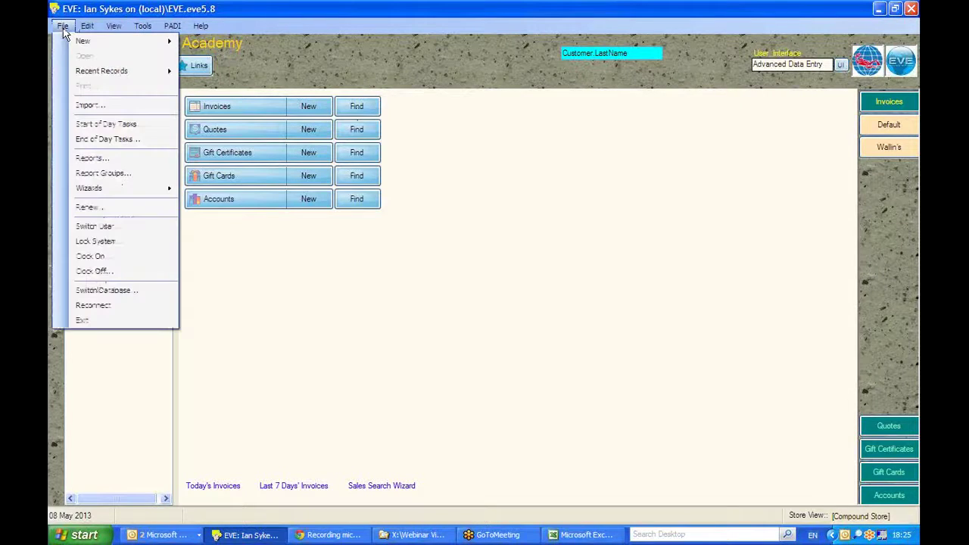
{"action": "left_click", "coordinate": [76, 105]}
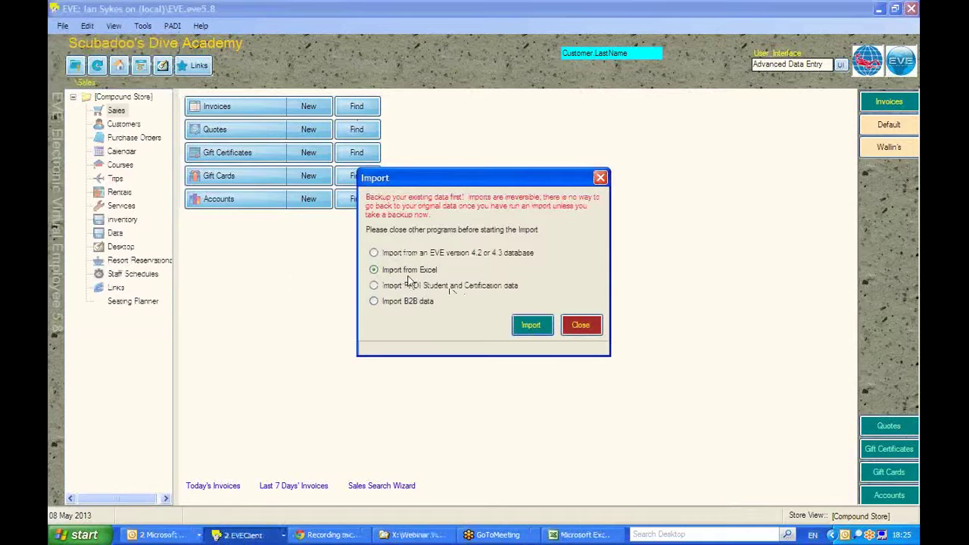
{"action": "left_click", "coordinate": [530, 325]}
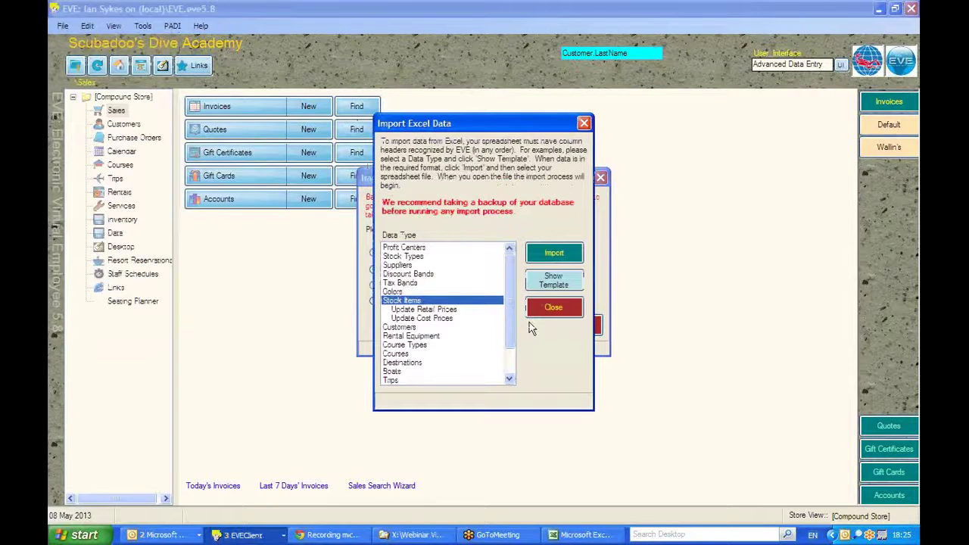
{"action": "left_click", "coordinate": [397, 337]}
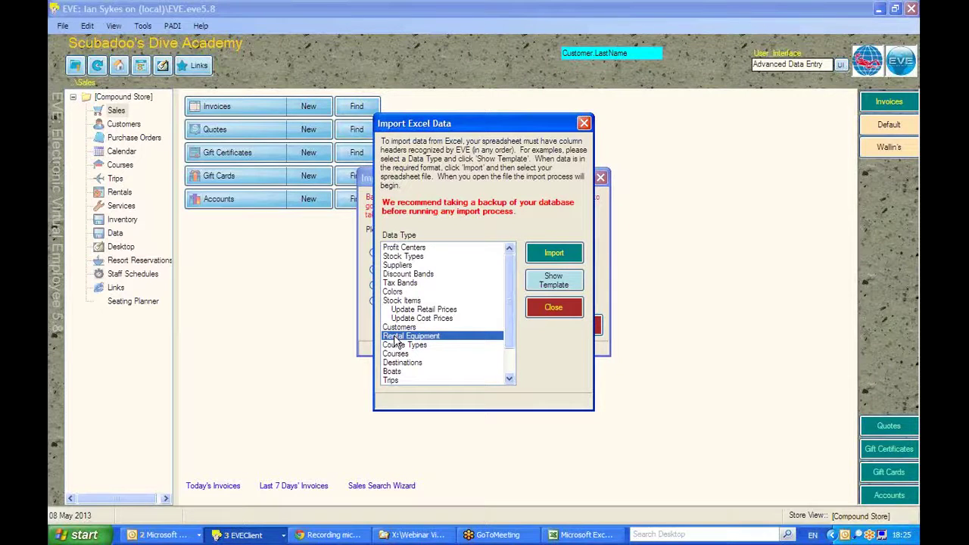
{"action": "left_click", "coordinate": [551, 253]}
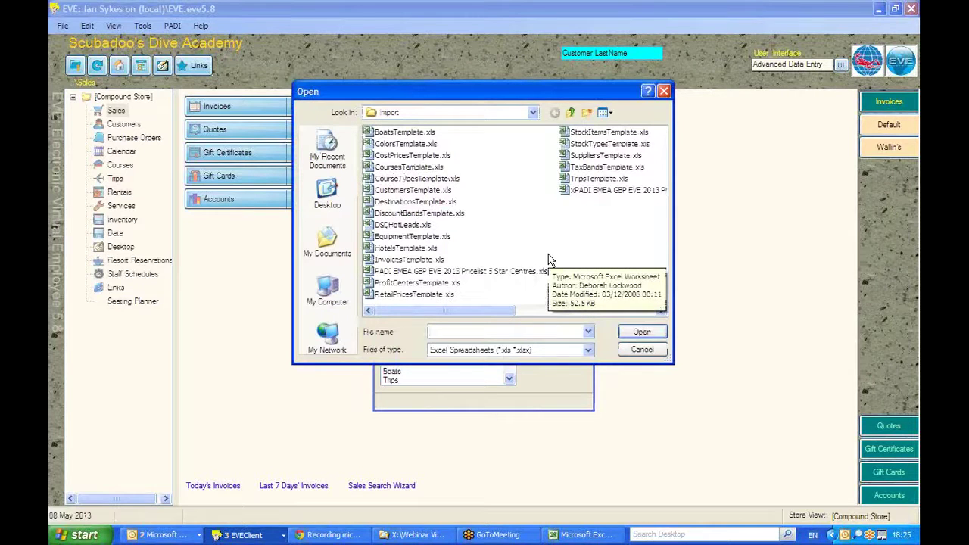
{"action": "double_click", "coordinate": [387, 237]}
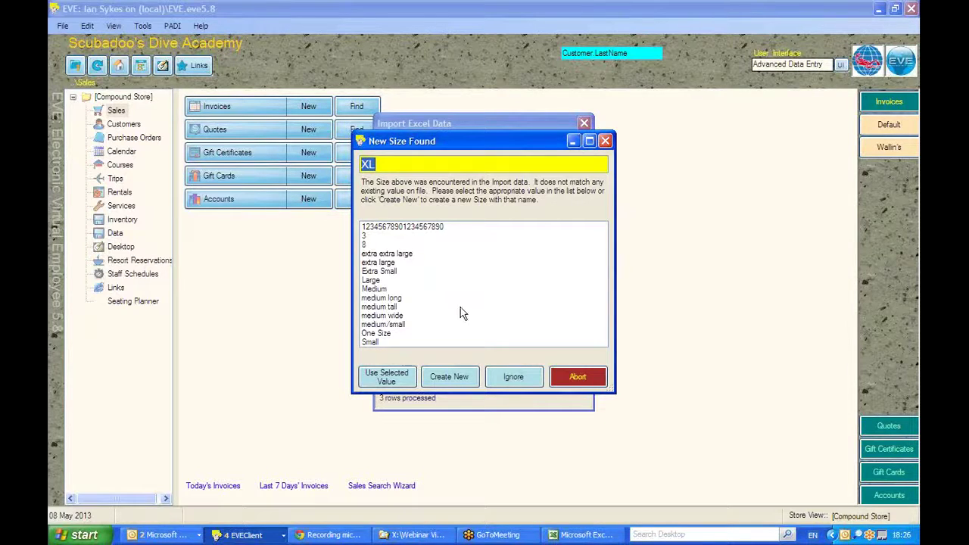
- Create and save the unmatched size XL as a new size for the Wet Suits stock type
{"action": "left_click", "coordinate": [450, 377]}
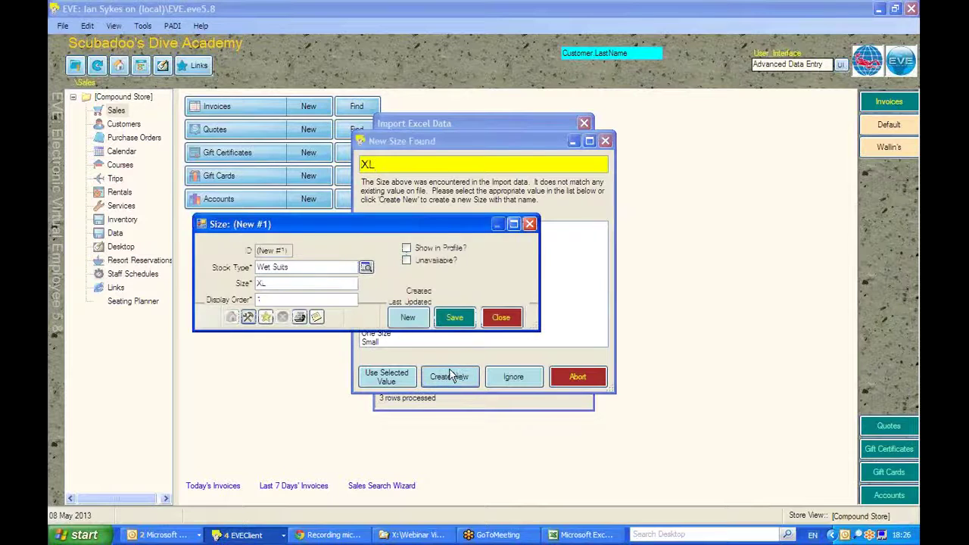
{"action": "left_click", "coordinate": [453, 318]}
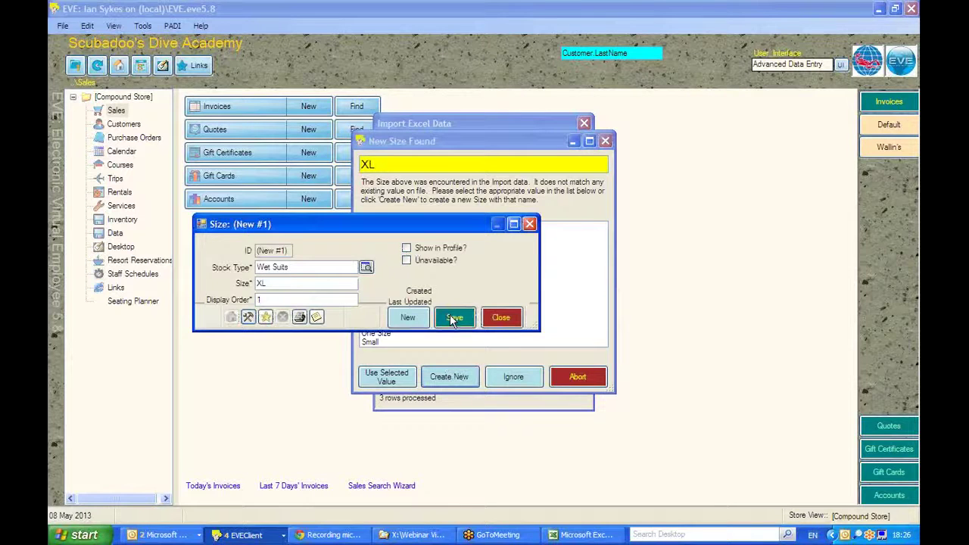
{"action": "left_click", "coordinate": [501, 318]}
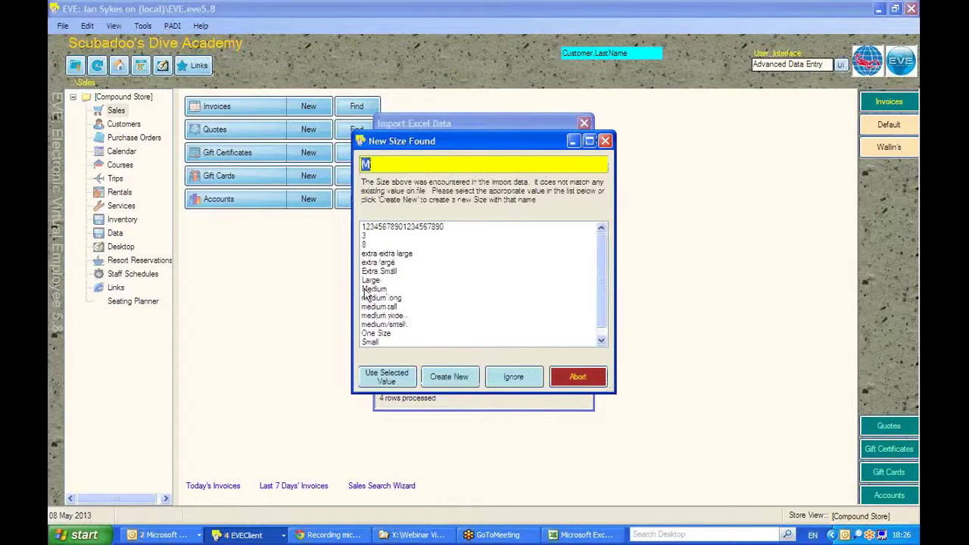
- Match the imported size M to the existing Medium and the imported size 1lb to the existing 1kg
{"action": "left_click", "coordinate": [367, 293]}
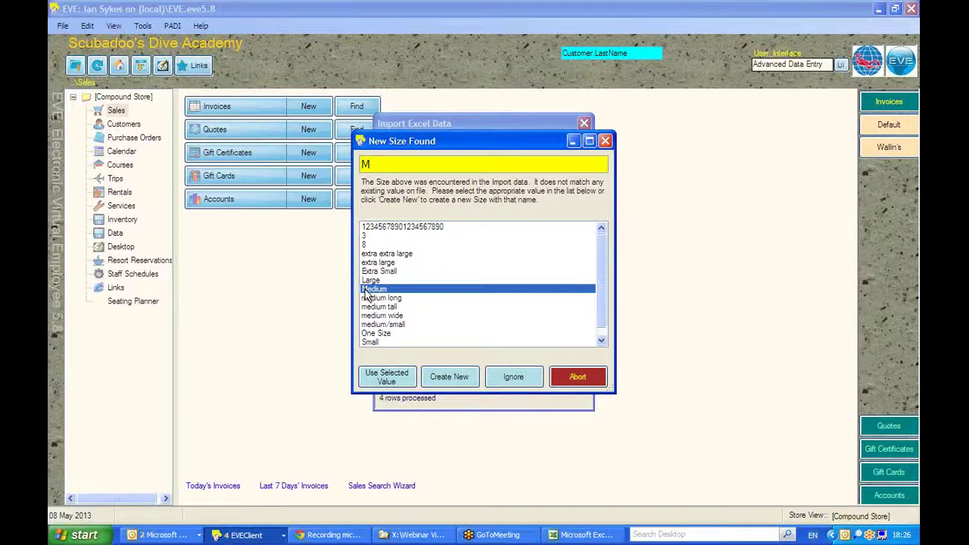
{"action": "left_click", "coordinate": [387, 382]}
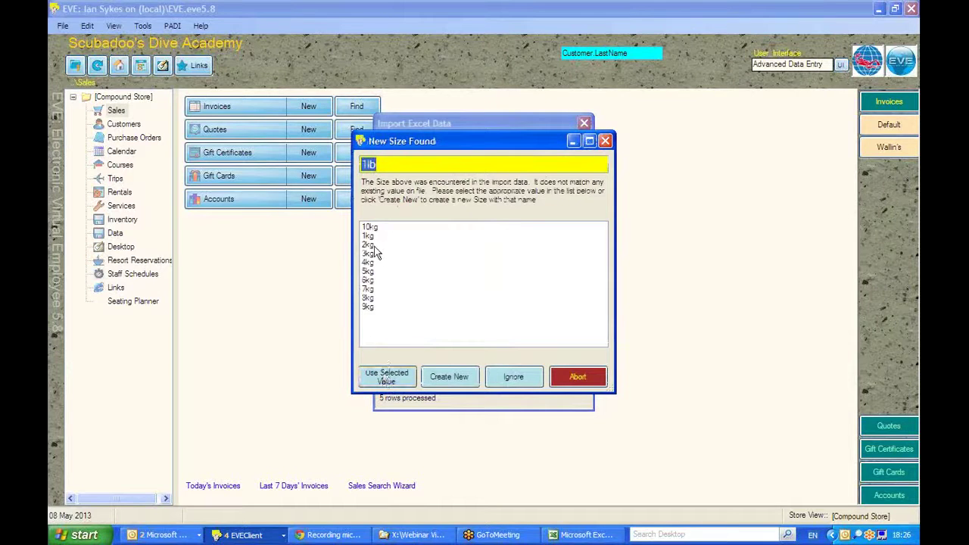
{"action": "left_click", "coordinate": [367, 237]}
{"action": "left_click", "coordinate": [387, 376]}
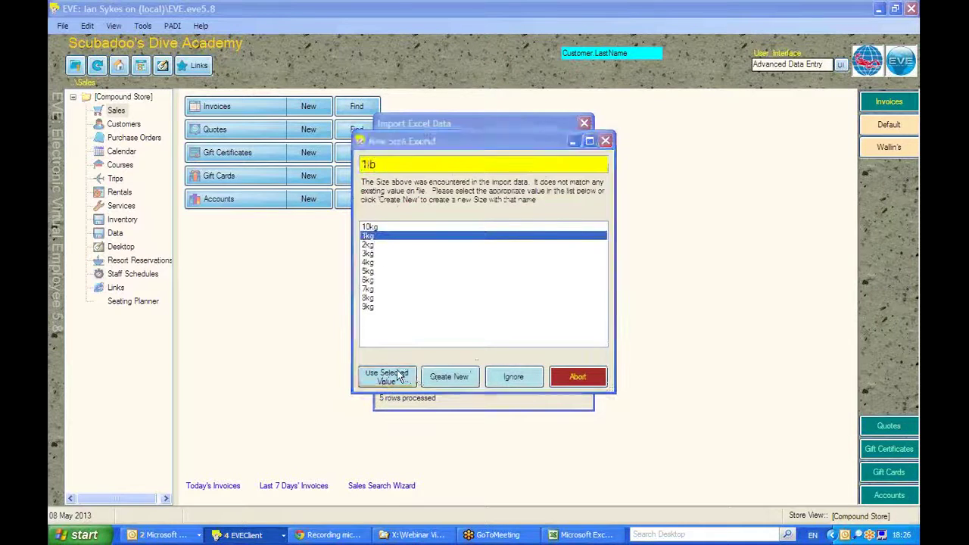